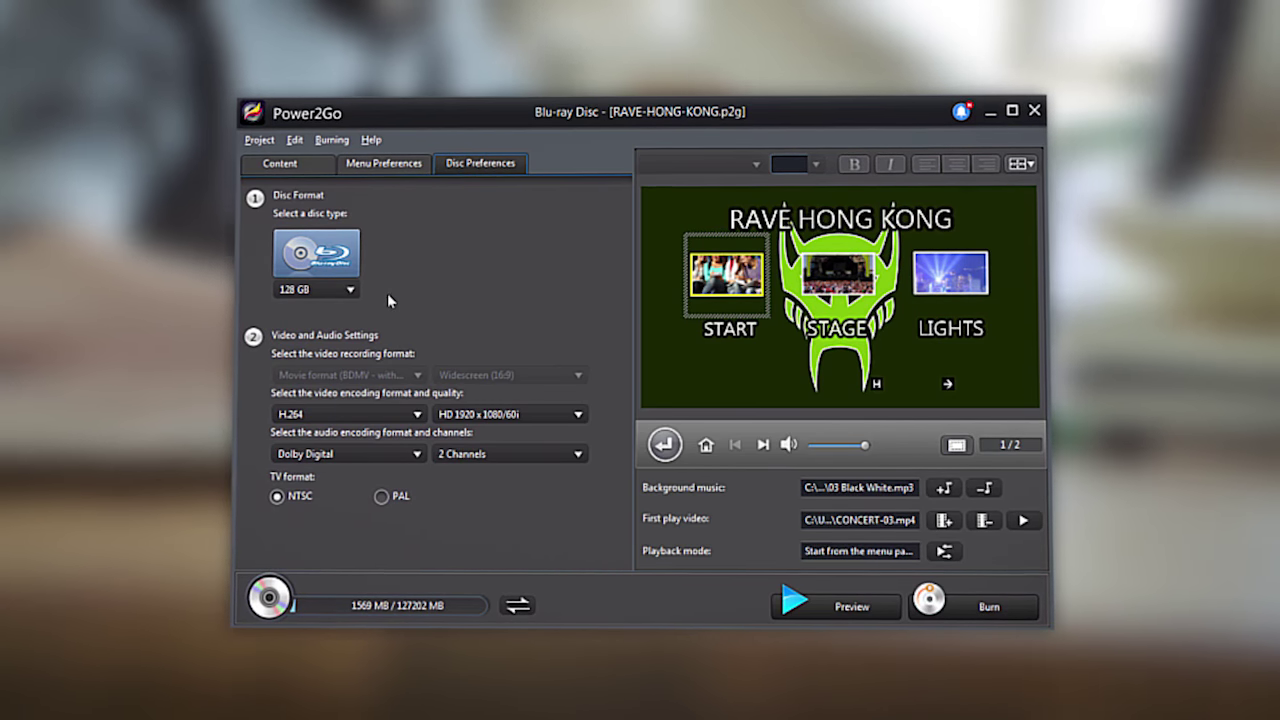
Step: Review the Blu-ray disc capacity options in Disc Preferences and return to the Data Disc page
click(349, 290)
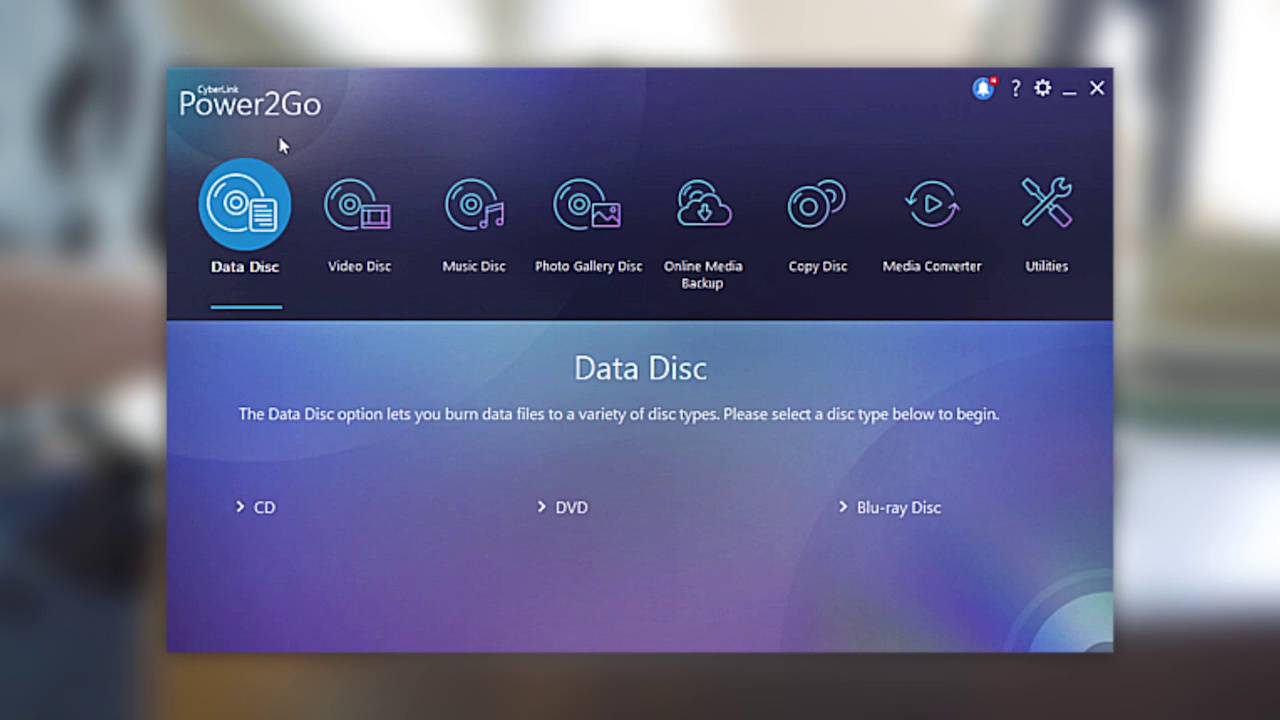
Step: Create a new Blu-ray video disc project from the Video Disc category
click(358, 205)
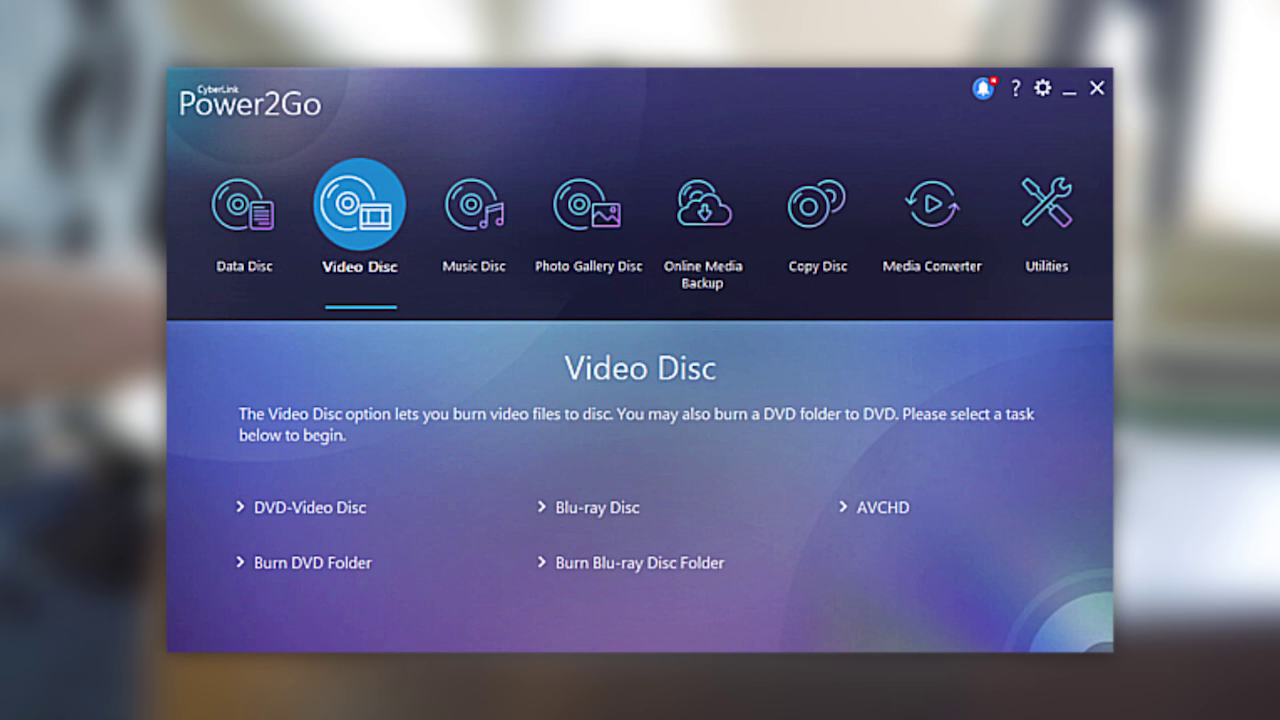
click(677, 506)
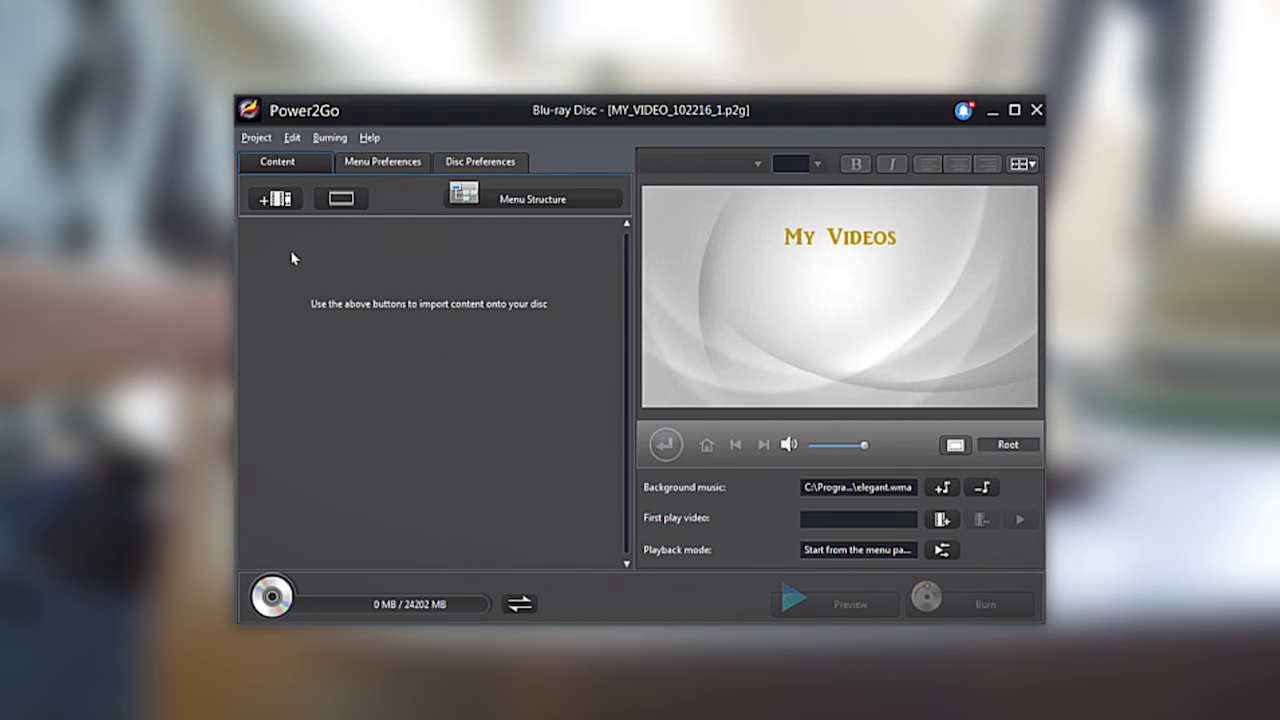
Step: Import CONCERT-00 through CONCERT-03 as titles and move CONCERT-02 up to Title 2
click(276, 199)
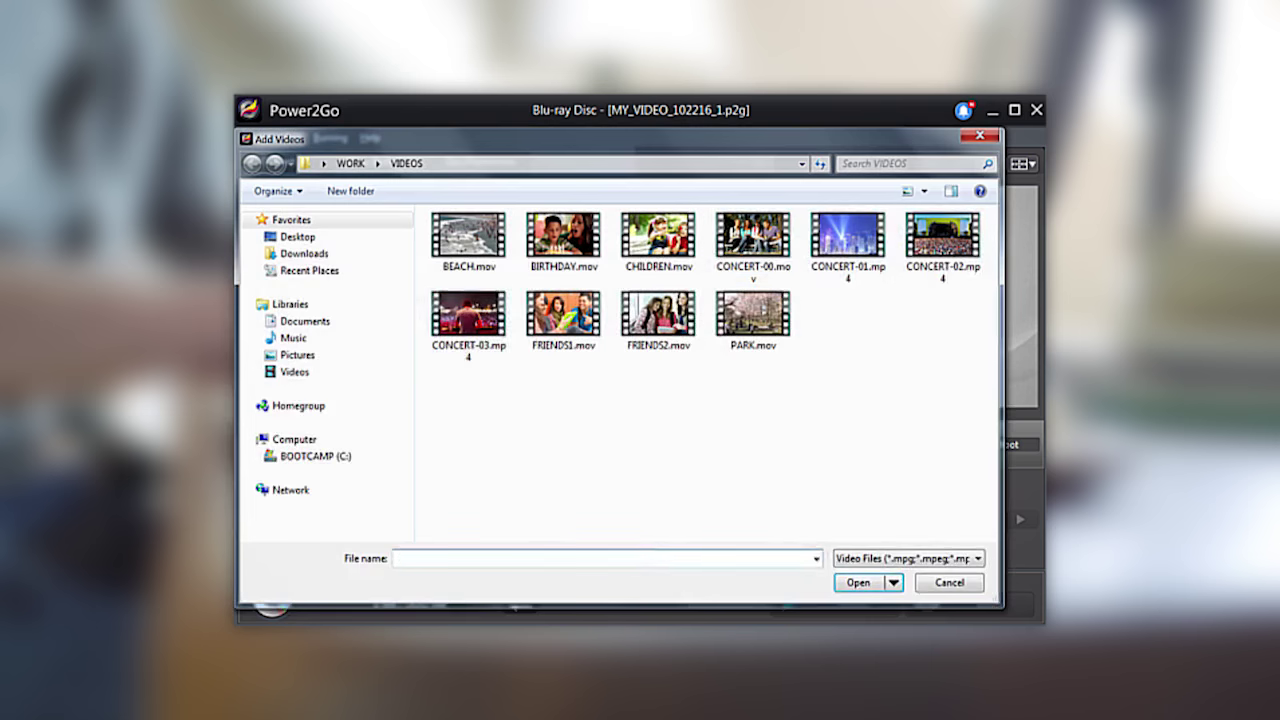
click(752, 230)
shift+click(470, 310)
key(Return)
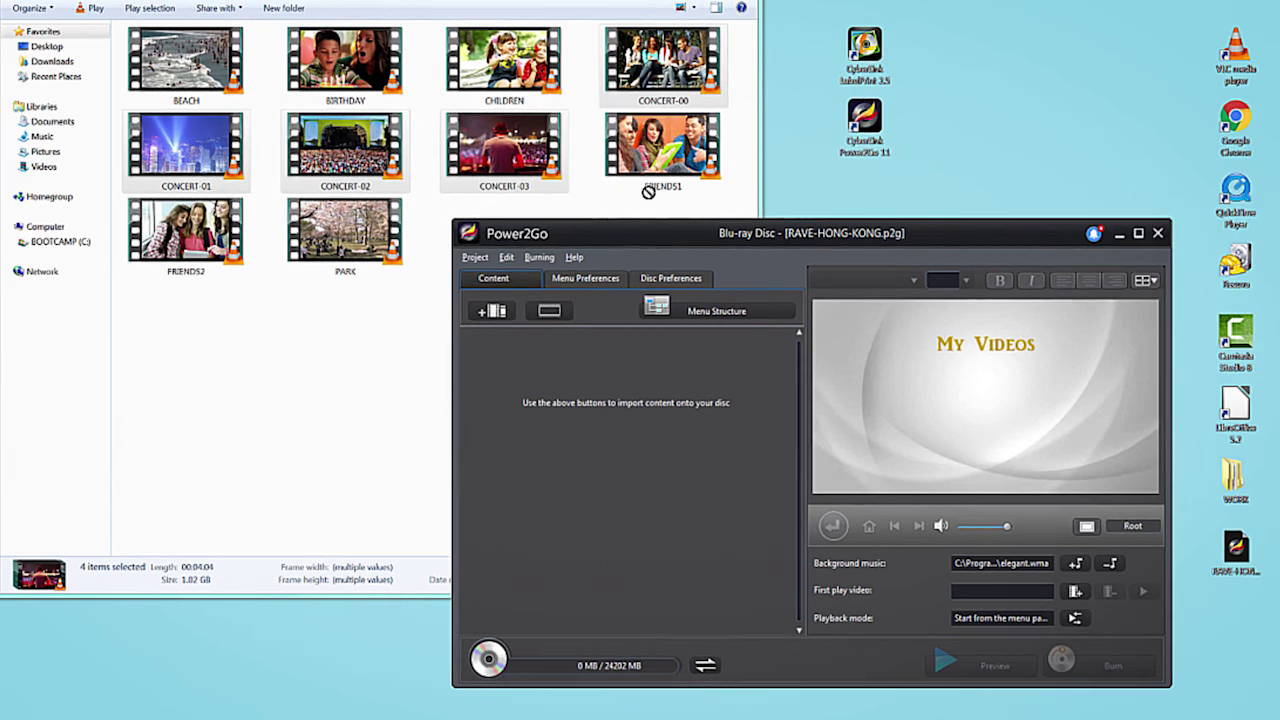
drag(648, 192, 651, 355)
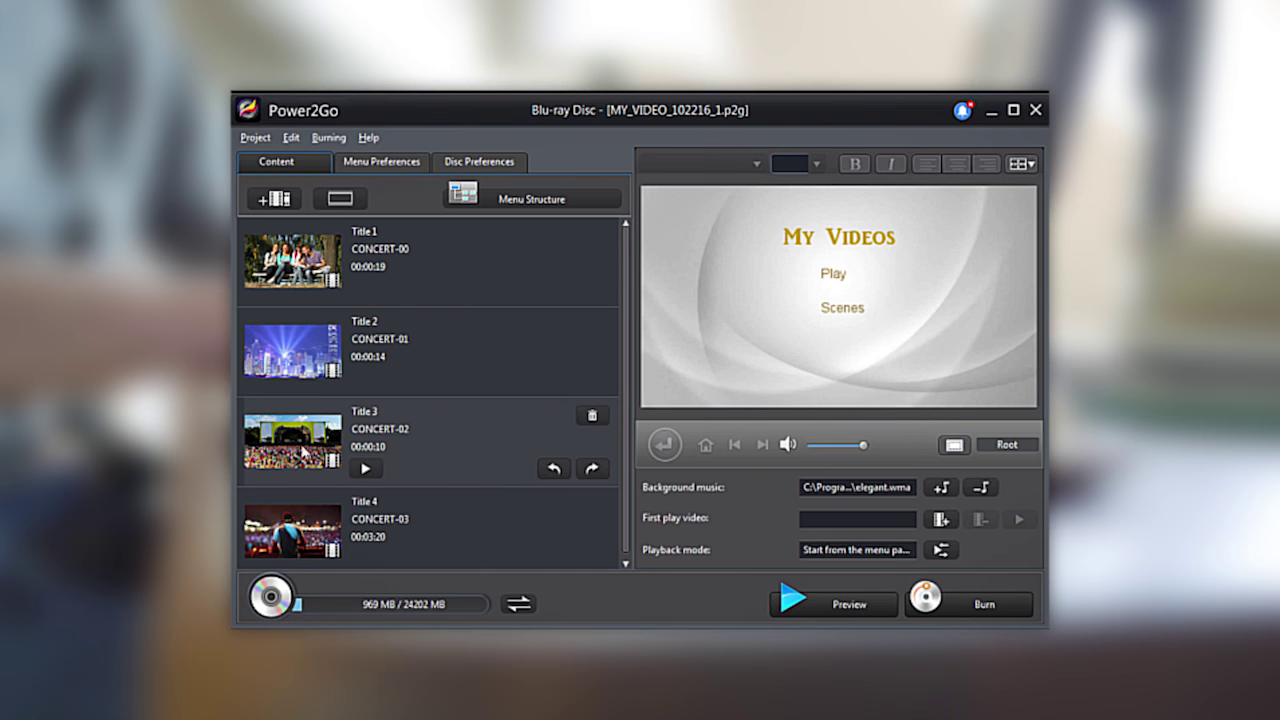
drag(301, 451, 321, 304)
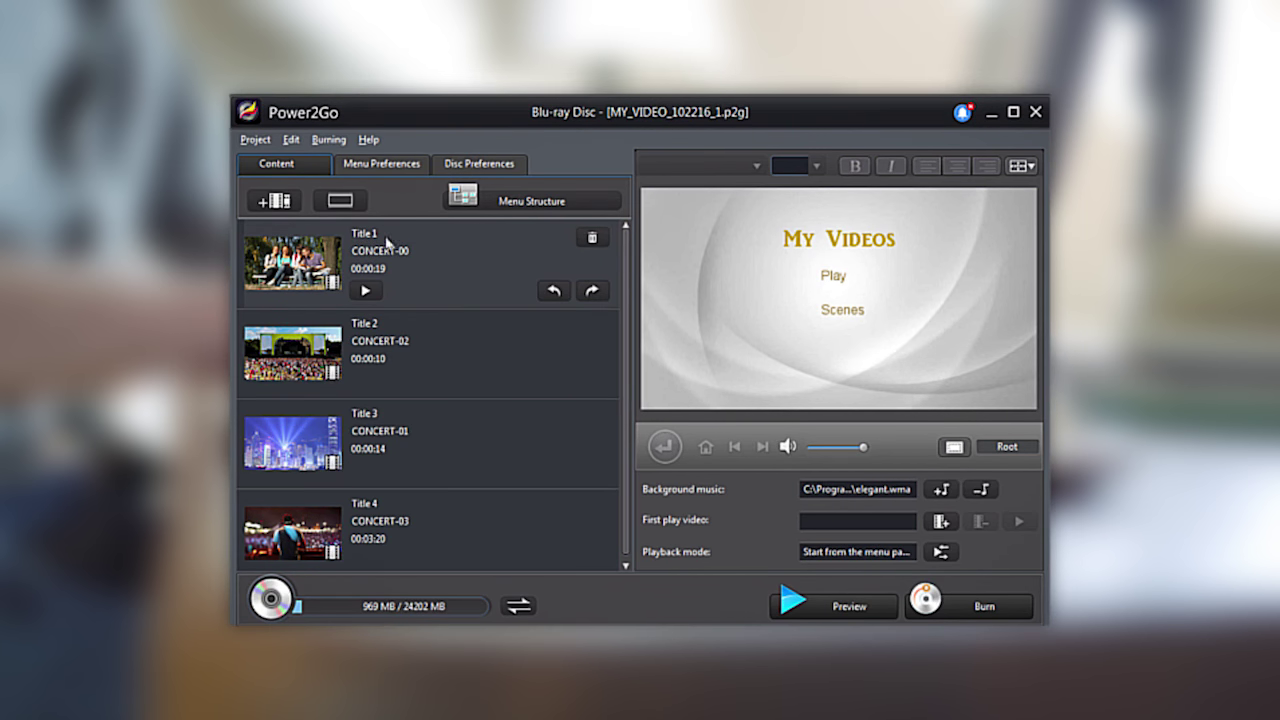
Step: Download the Beast Wars-01 menu template from DirectorZone and apply it to all menu pages
click(395, 164)
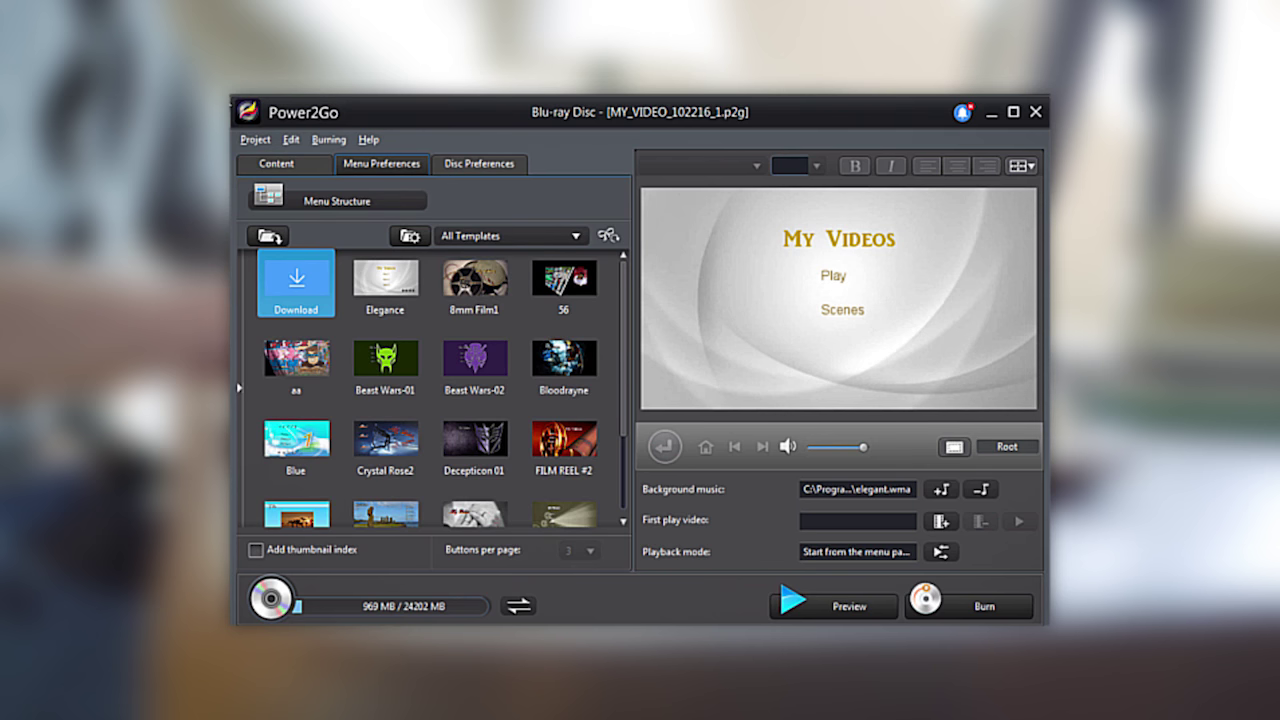
click(380, 279)
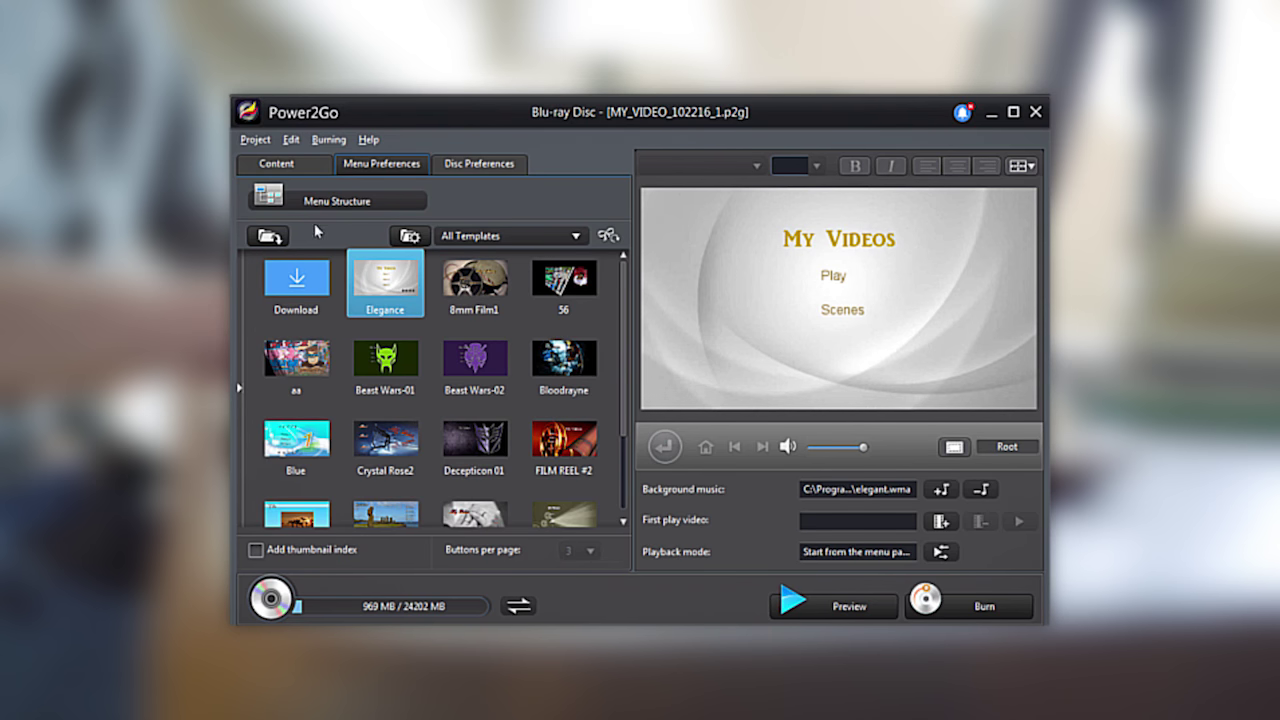
click(270, 236)
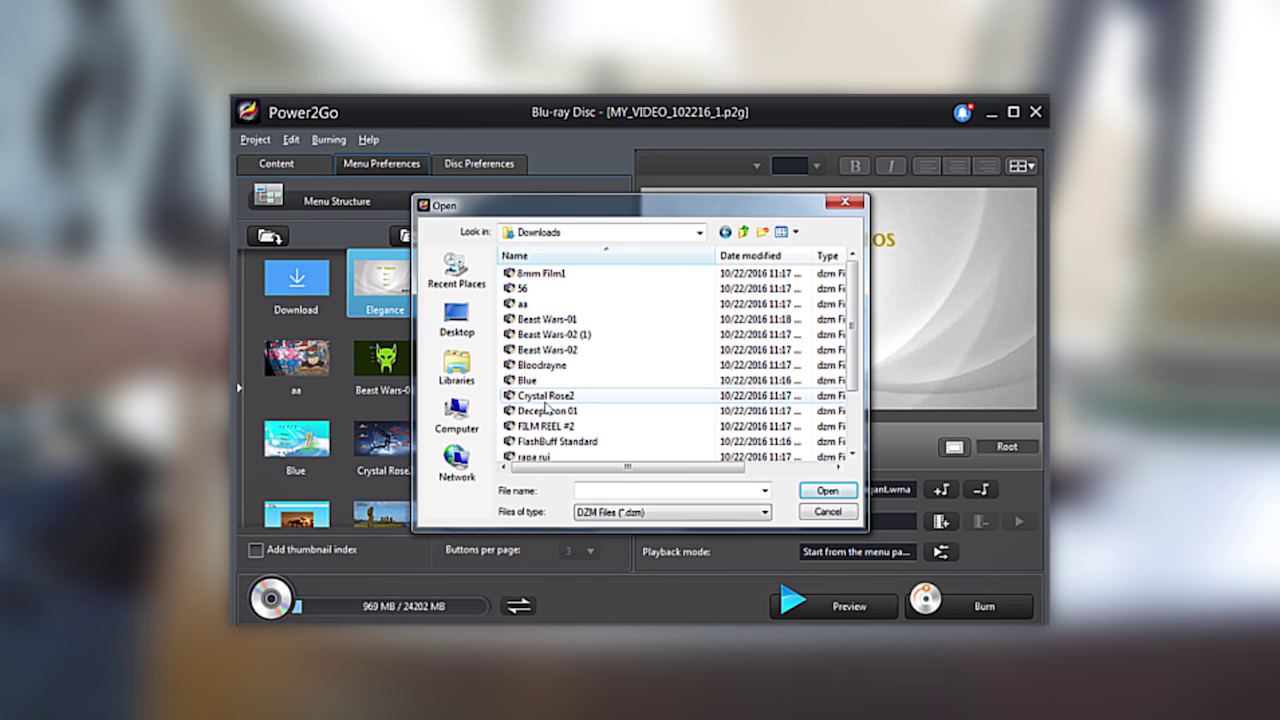
key(Escape)
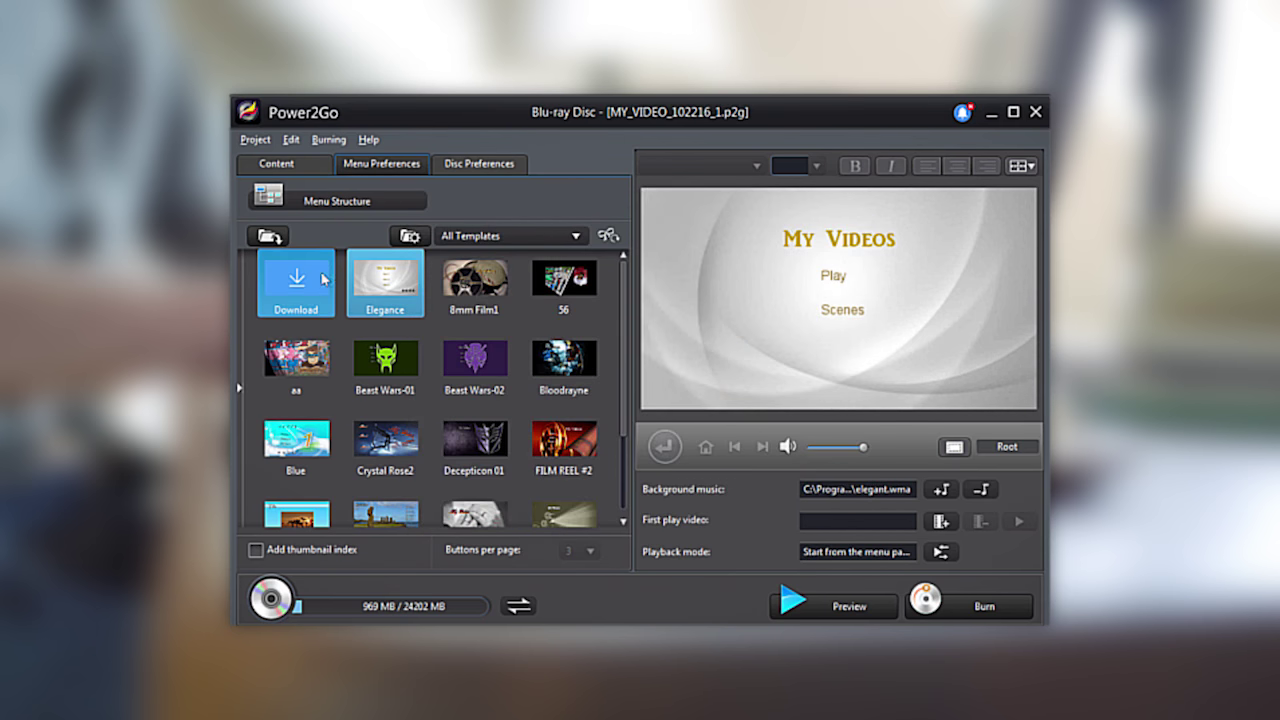
click(295, 285)
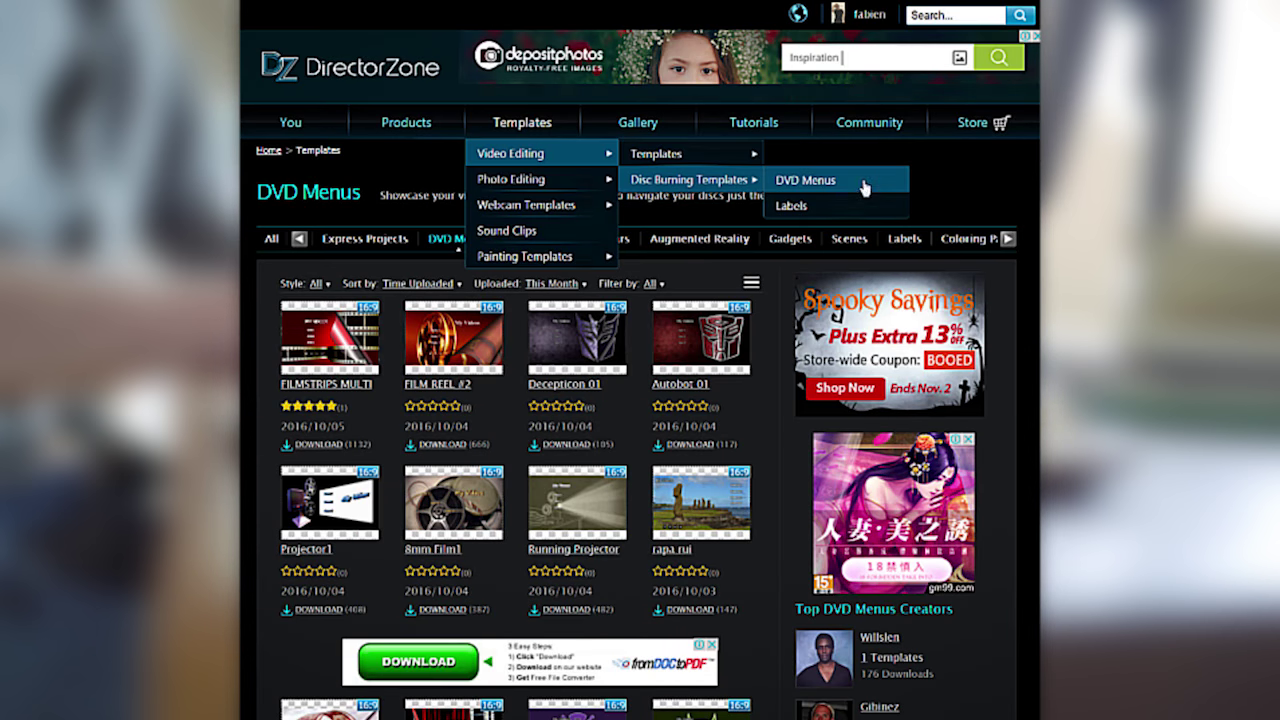
click(862, 183)
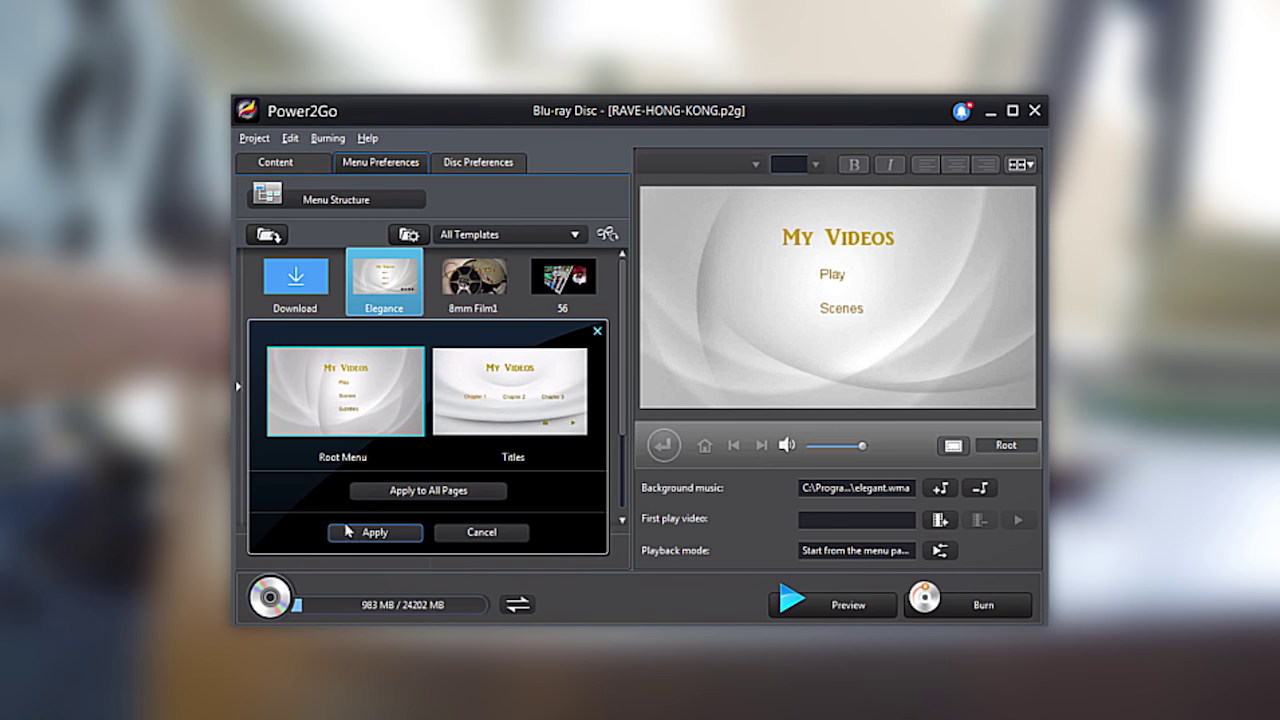
click(362, 494)
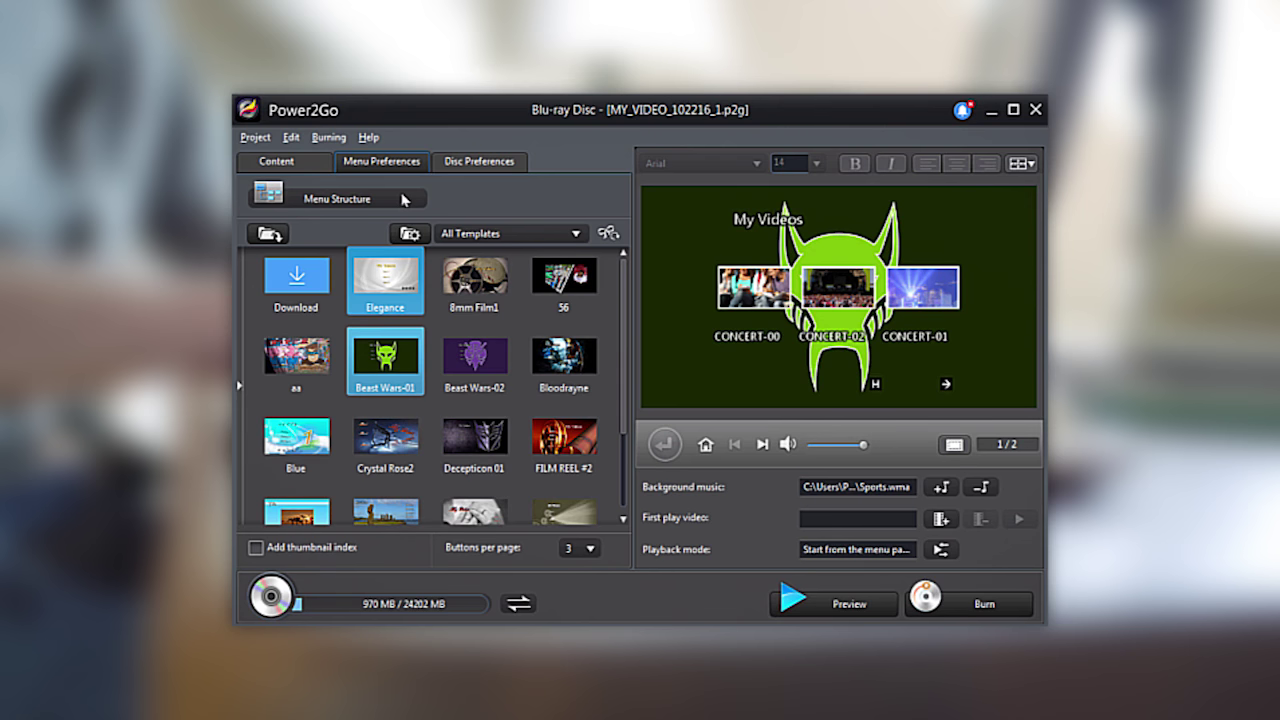
Step: Enlarge the PERFORMANCE label to size 26 and LIGHTS to 22, repositioning both on the menu
click(405, 200)
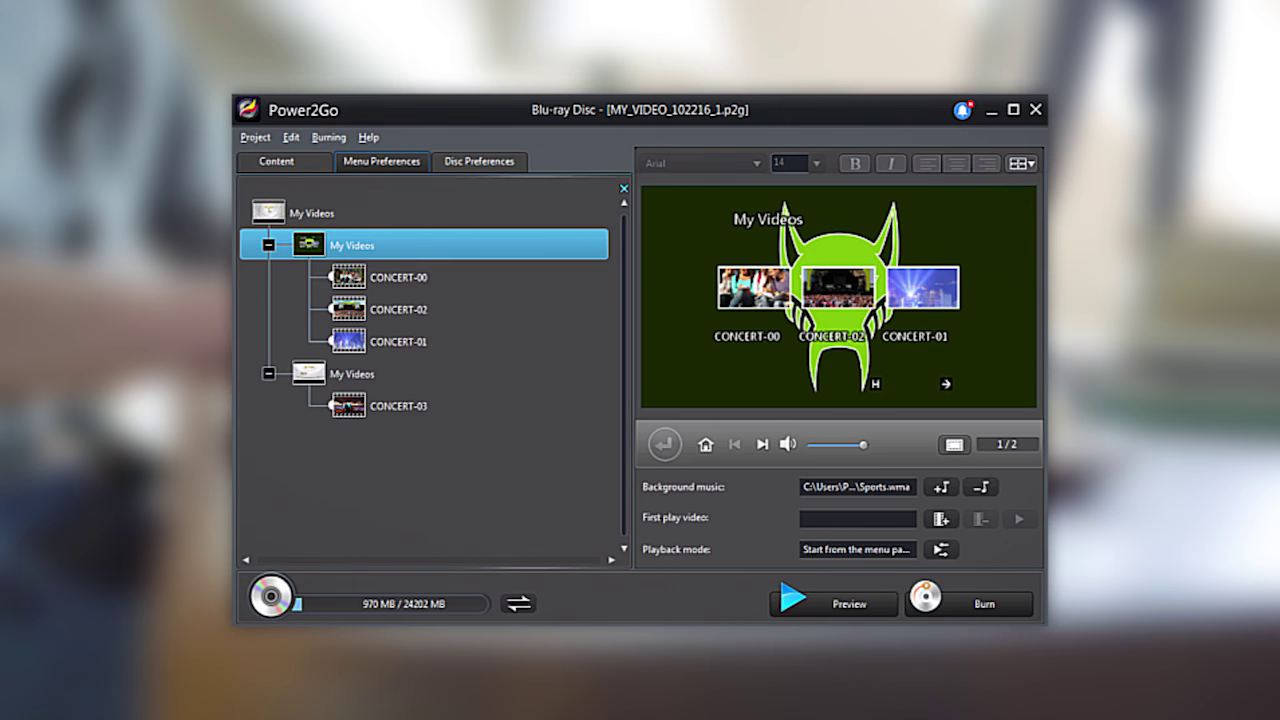
click(300, 374)
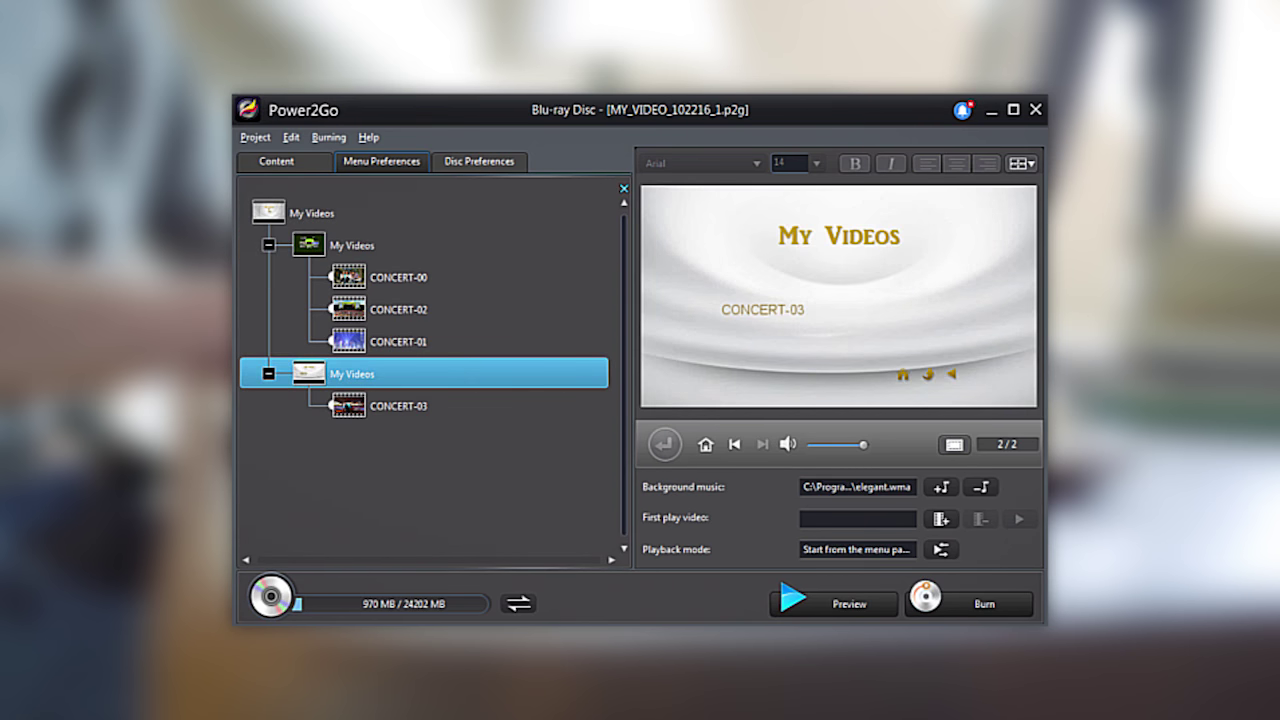
click(816, 164)
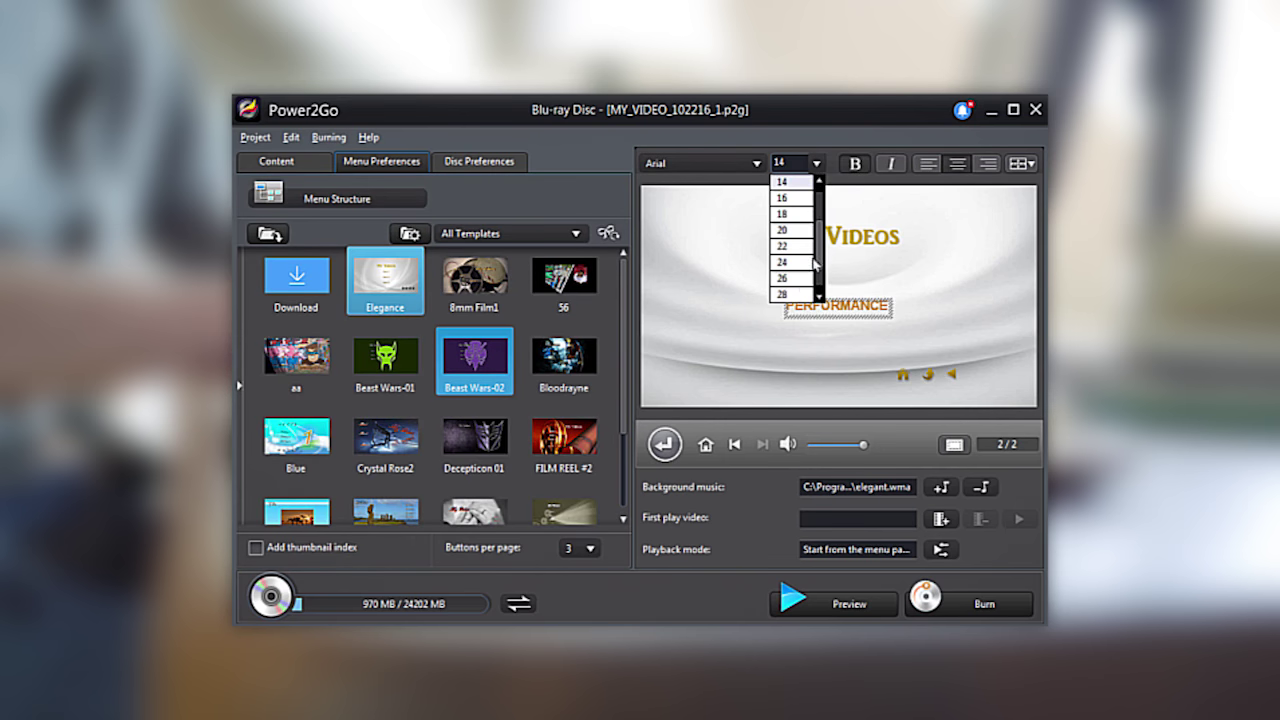
click(800, 278)
drag(814, 292, 773, 286)
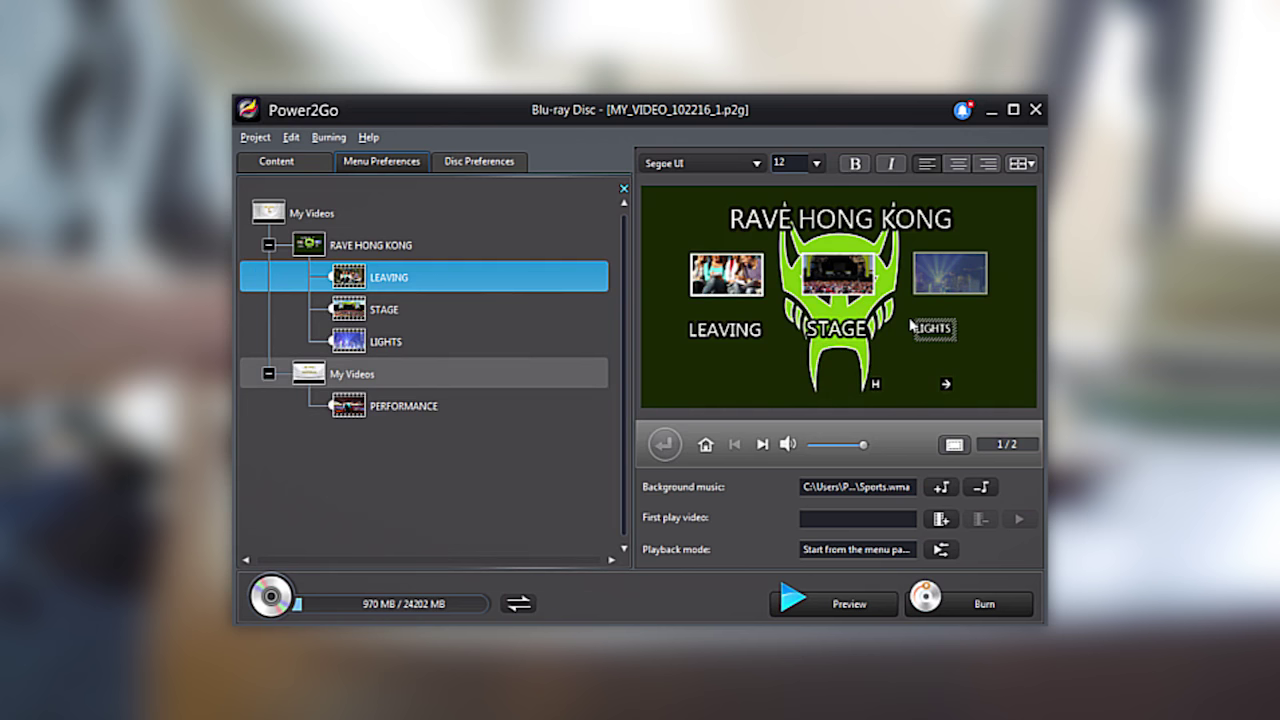
click(816, 163)
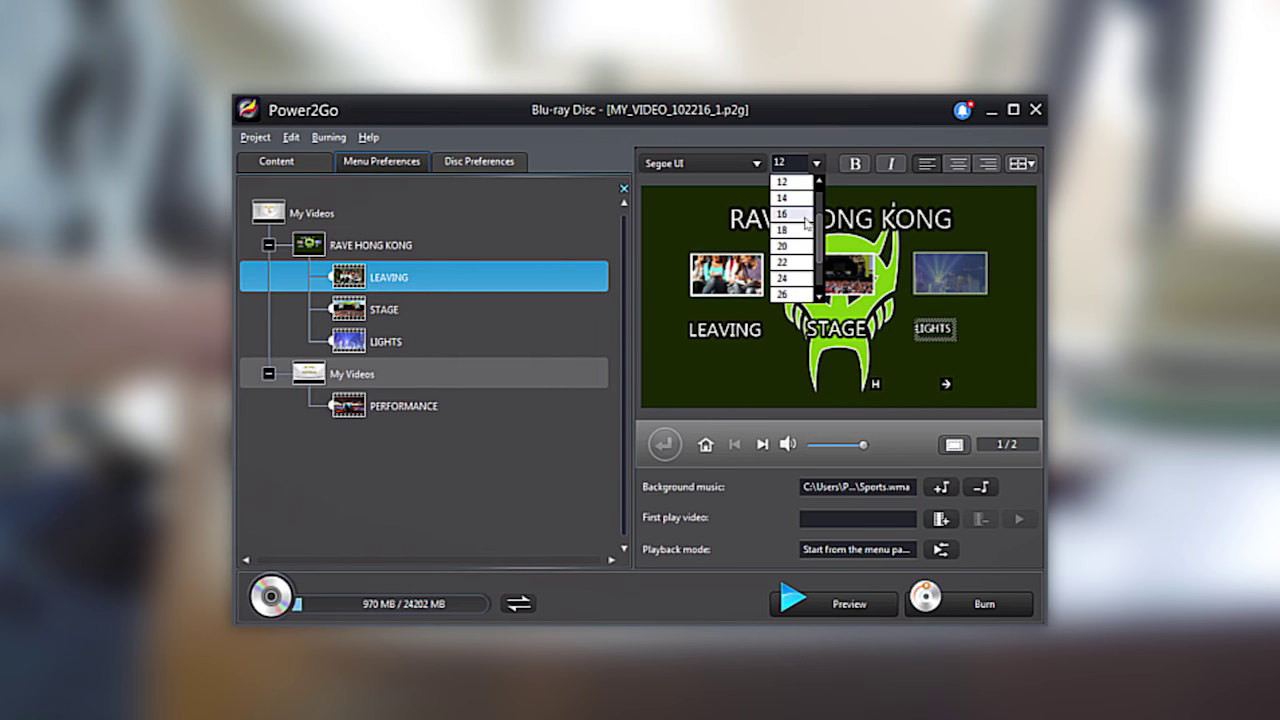
click(800, 268)
drag(951, 321, 953, 313)
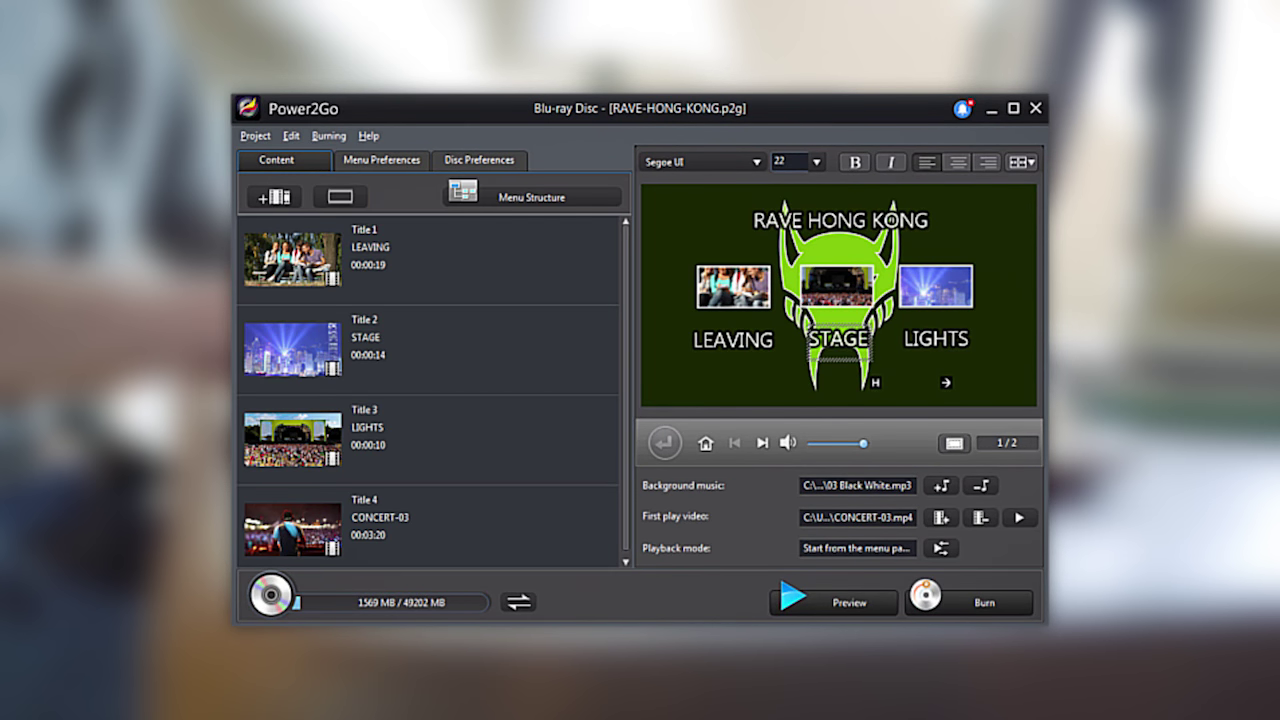
Step: Rename Title 1 from LEAVING to START
click(385, 243)
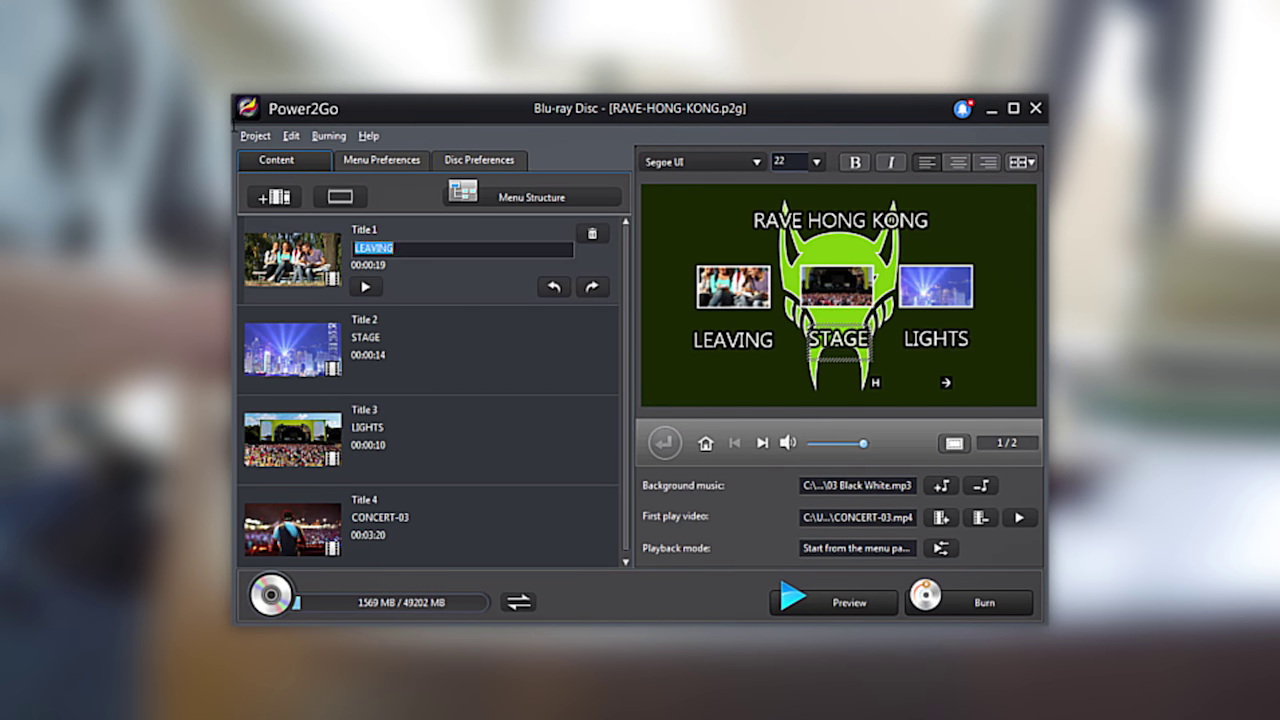
key(BackSpace)
key(BackSpace)
key(BackSpace)
key(BackSpace)
key(BackSpace)
key(BackSpace)
key(BackSpace)
click(425, 257)
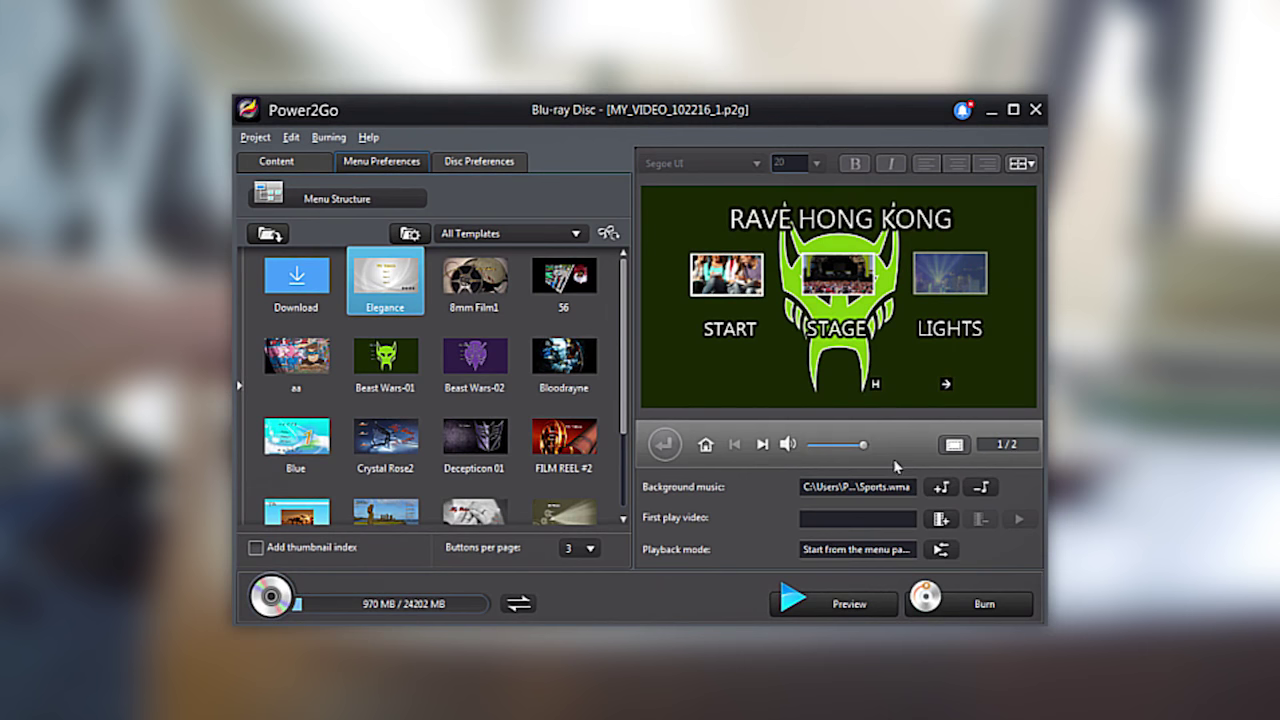
Step: Set 03 Black White.mp3 as background music on all menu pages and open Playback Mode Settings
click(940, 487)
click(590, 292)
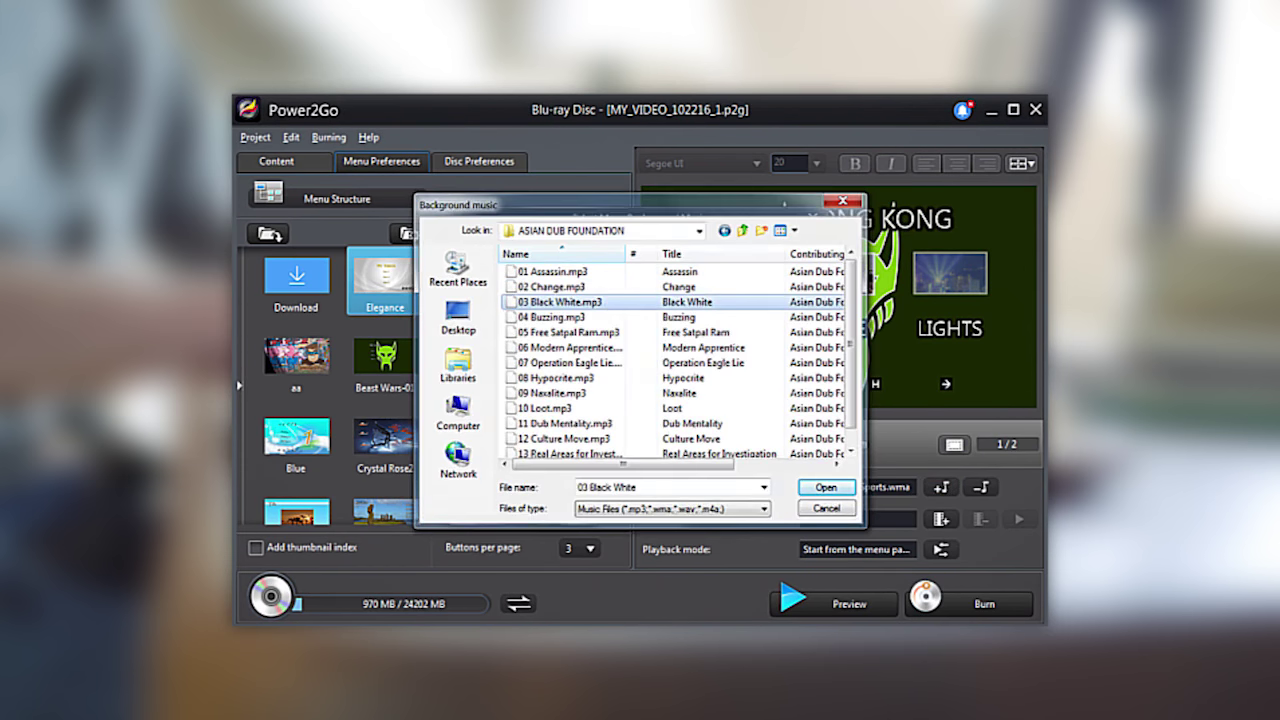
double_click(590, 292)
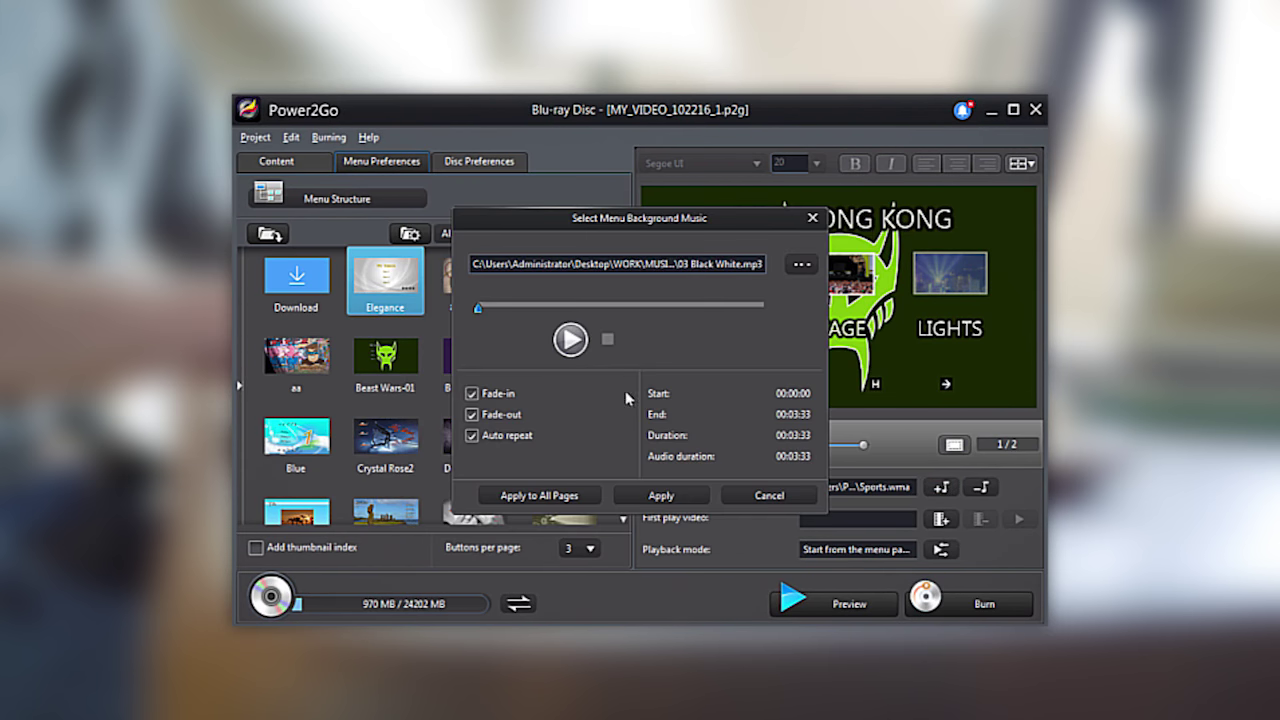
click(592, 494)
click(941, 549)
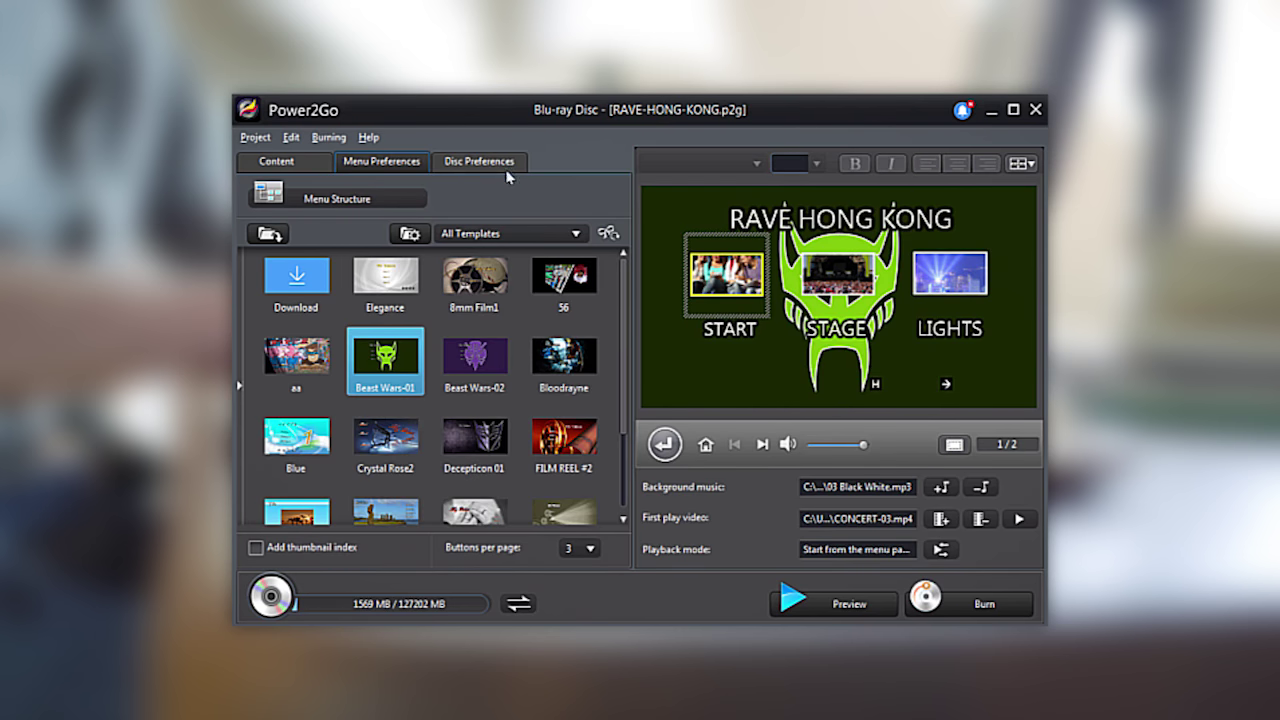
Step: Keep HD 1920 x 1080/60i video quality and set the Blu-ray disc size to 50 GB
click(500, 163)
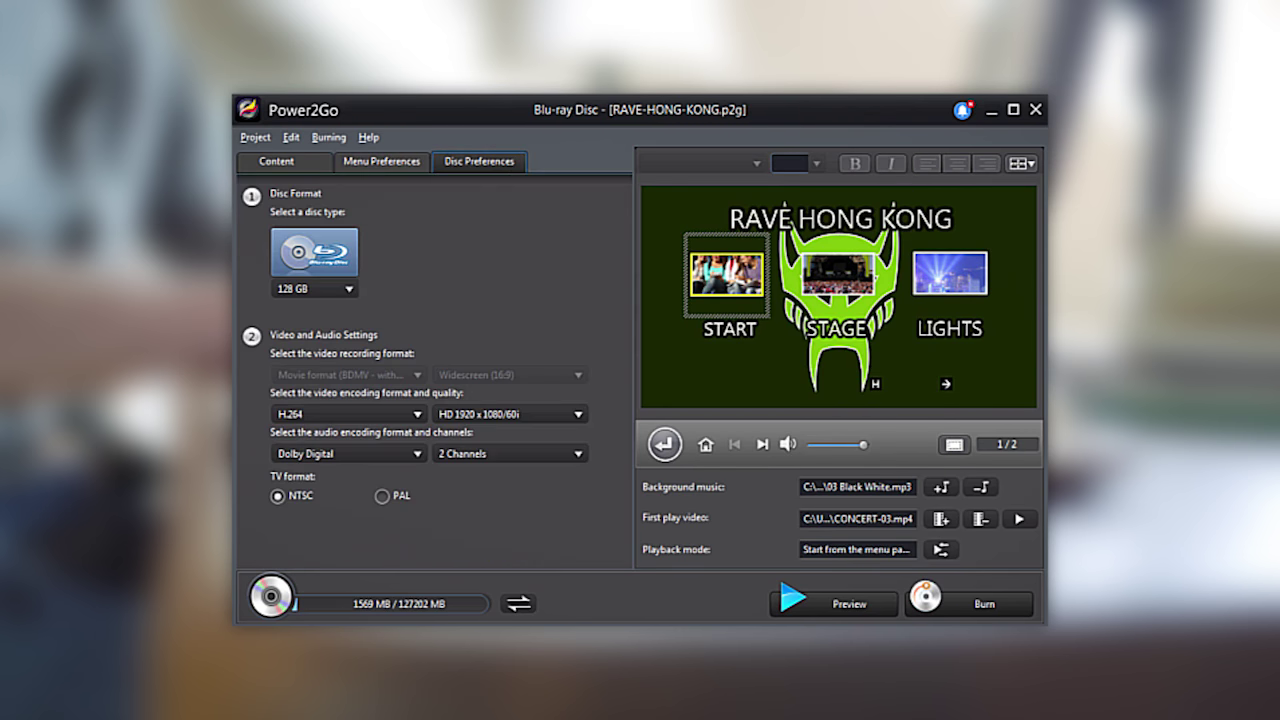
click(508, 414)
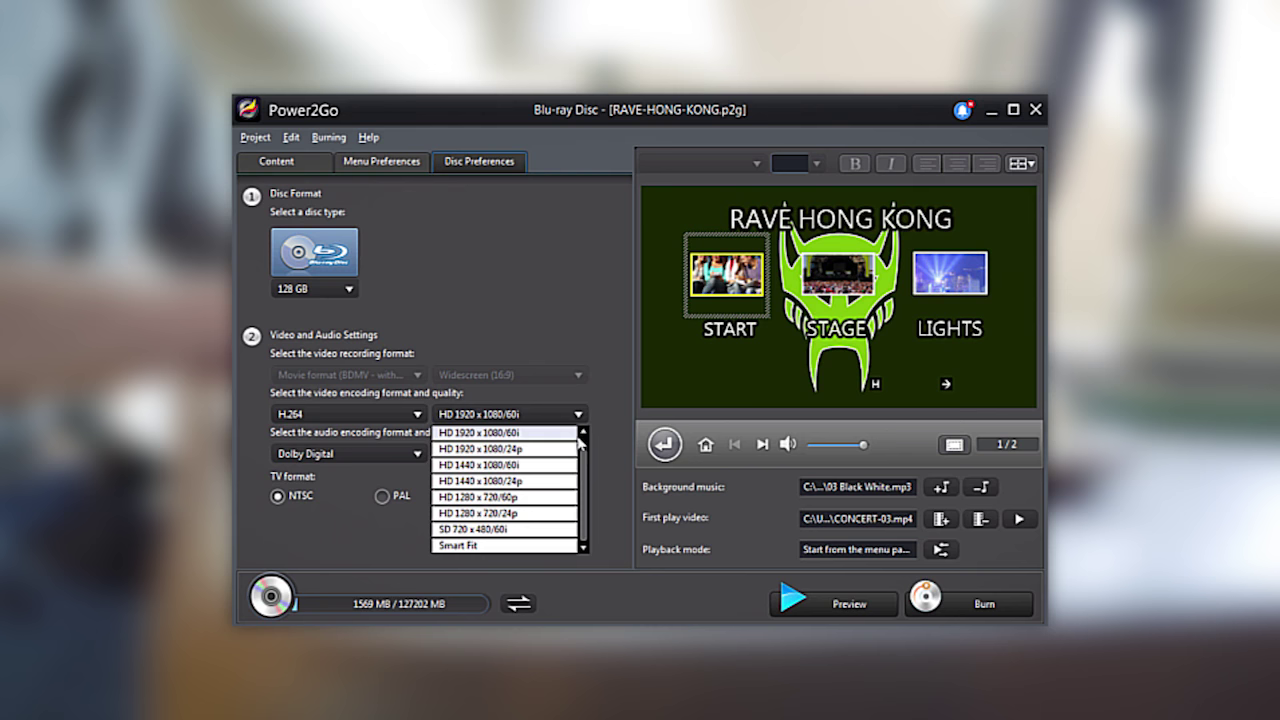
click(530, 552)
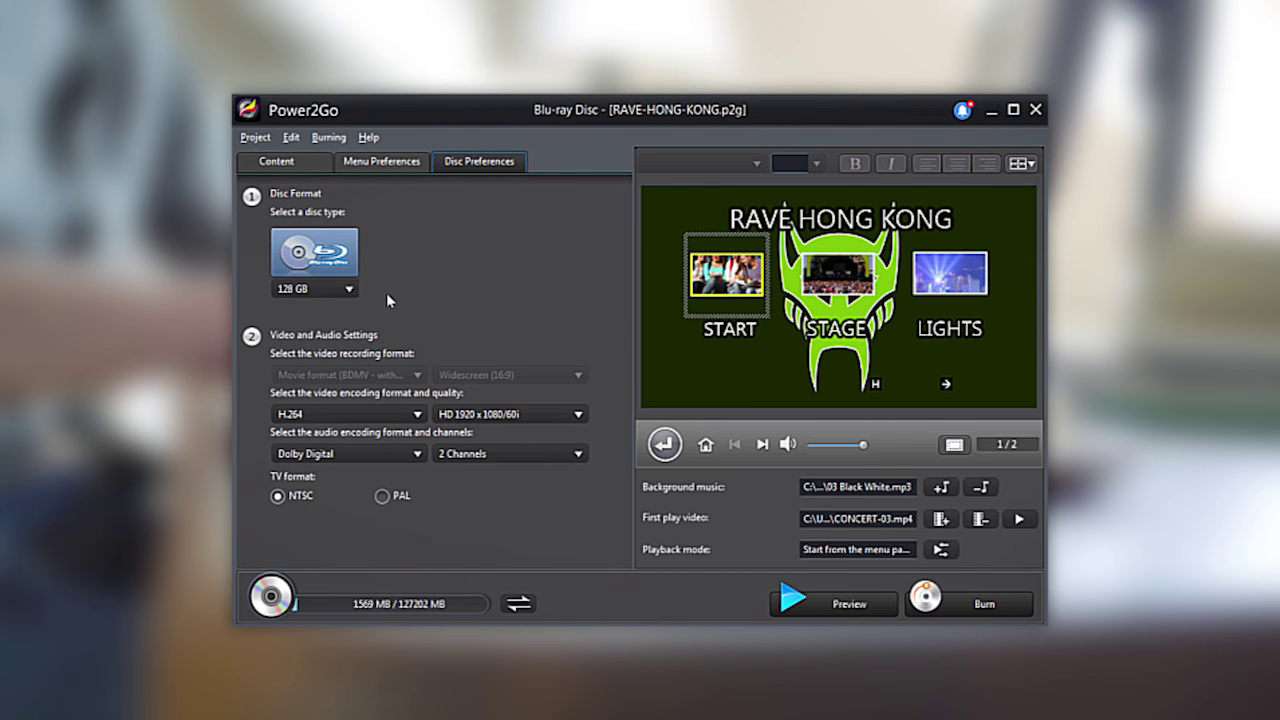
click(345, 289)
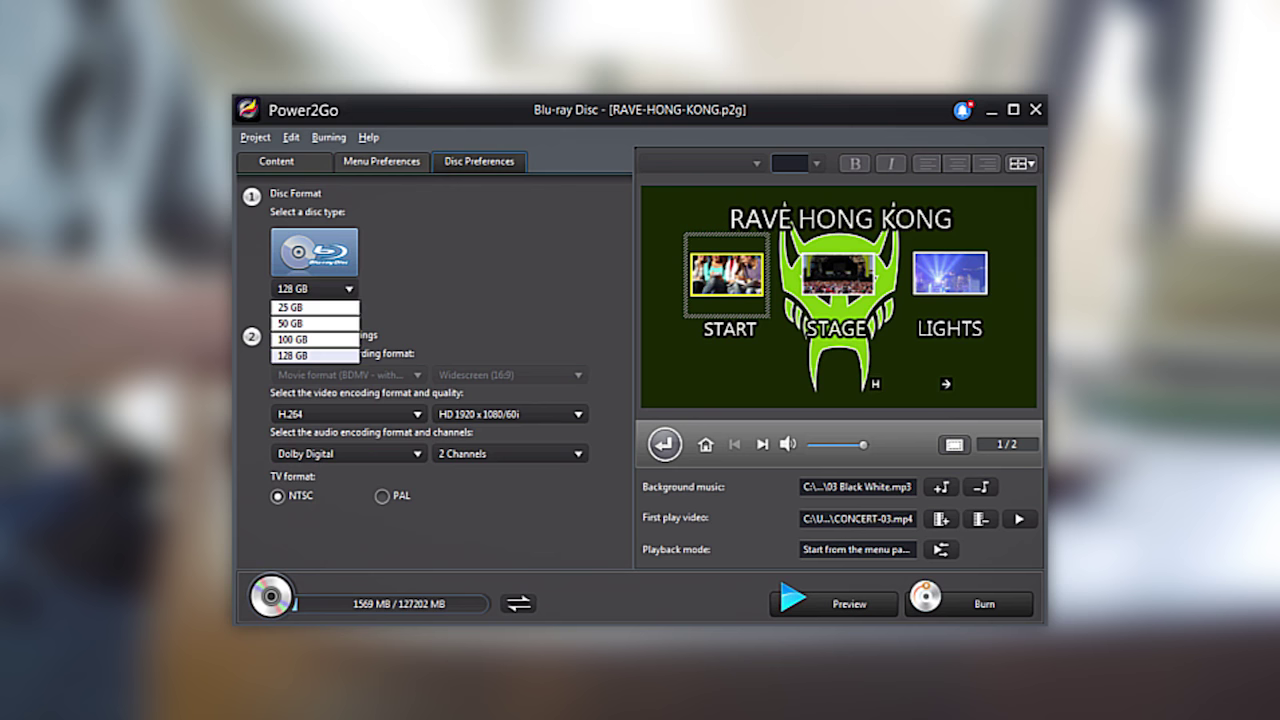
click(349, 307)
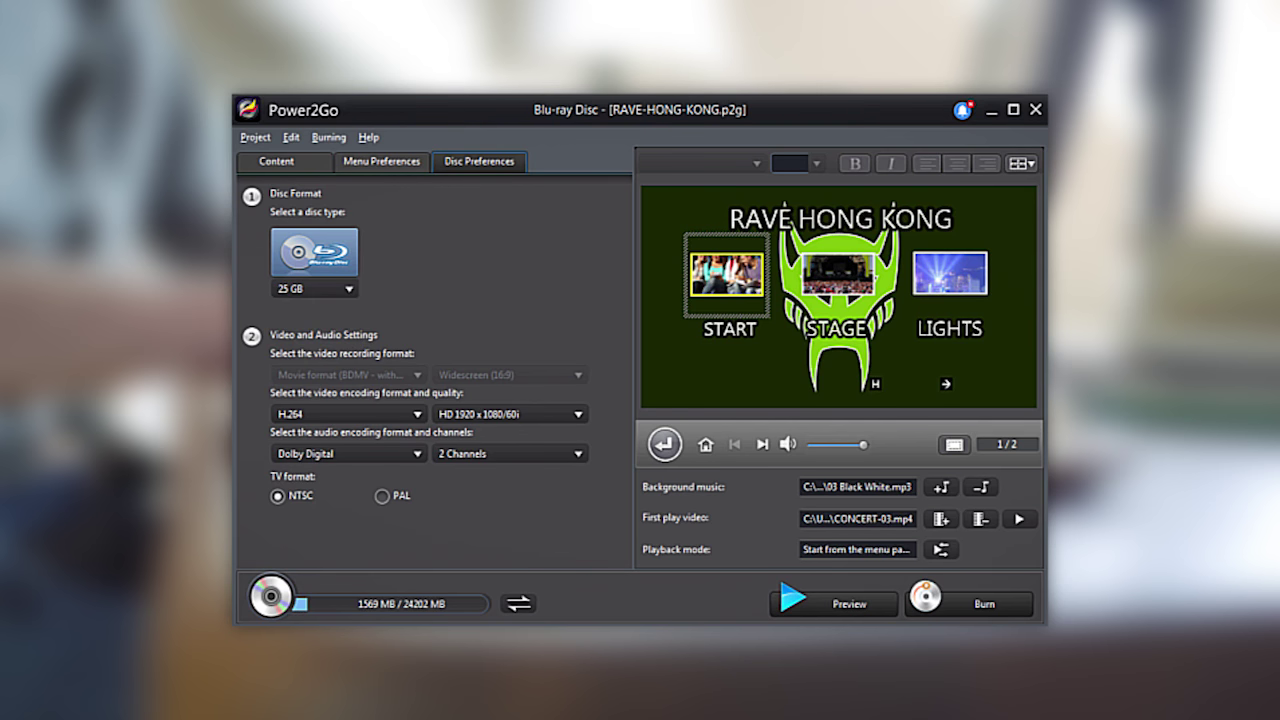
click(349, 289)
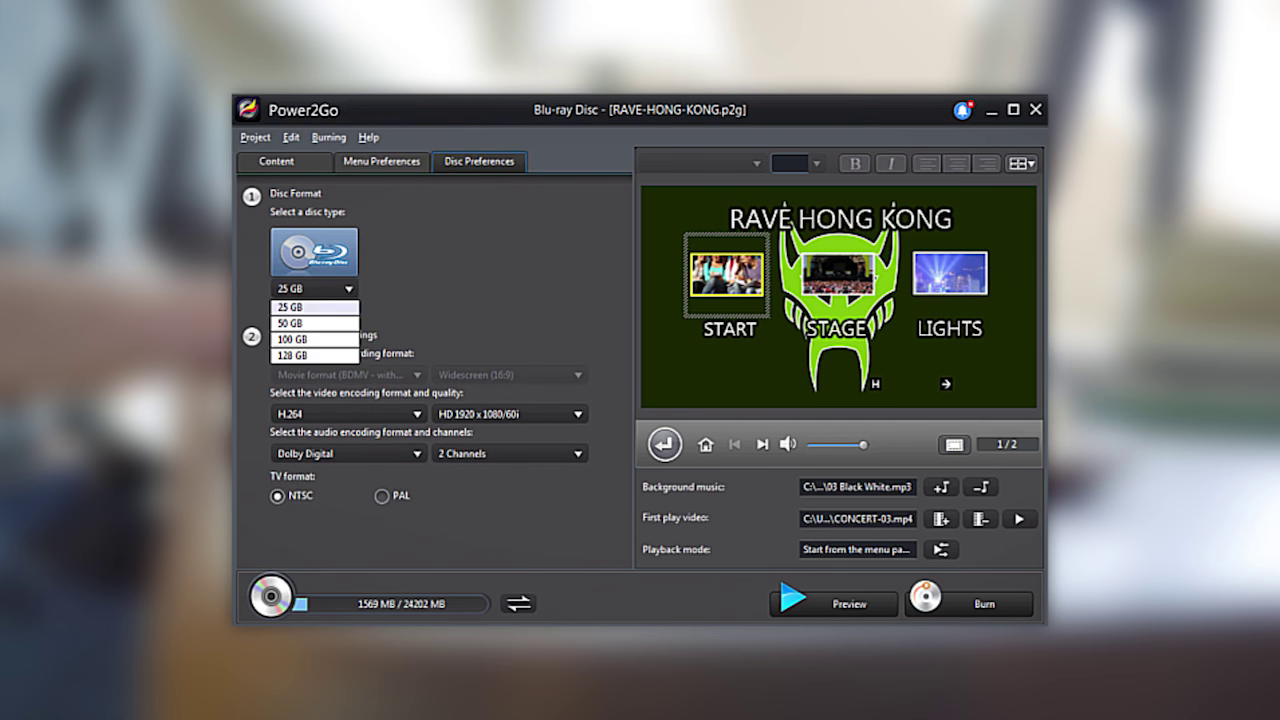
click(347, 323)
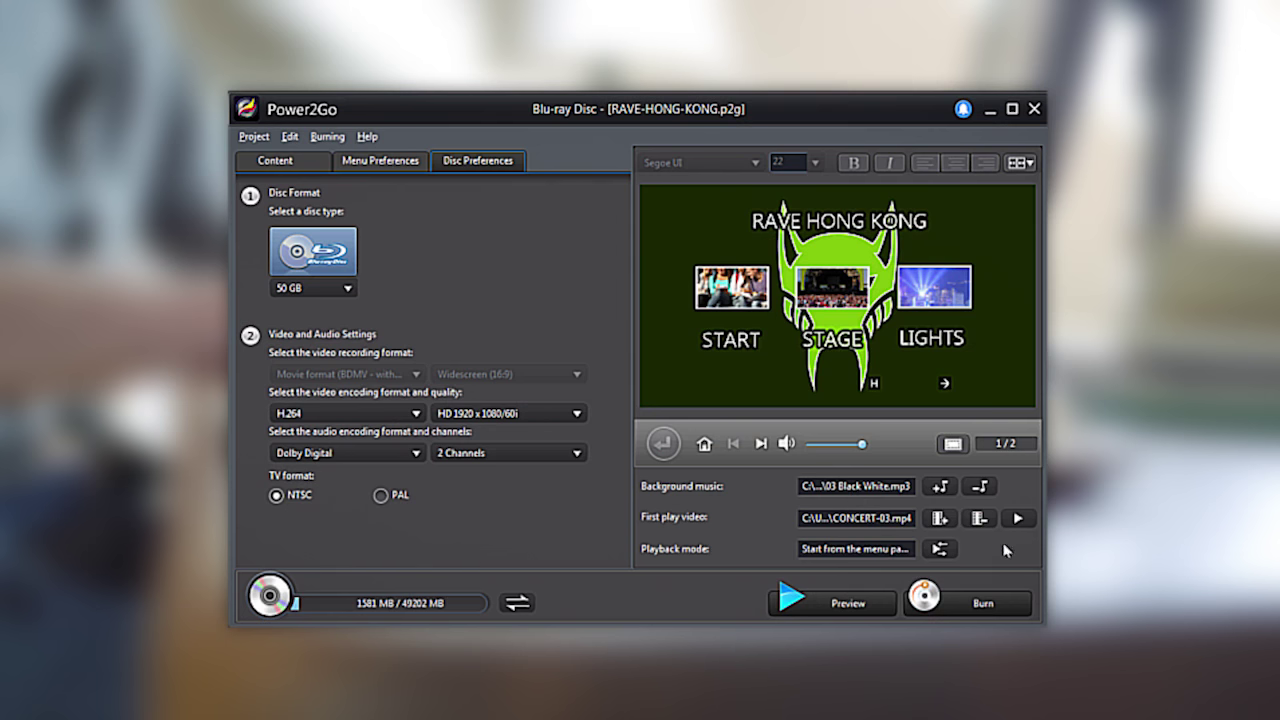
Step: Burn the disc without a folder copy, dismissing the overlap warning, shutting down the PC afterwards
click(1010, 600)
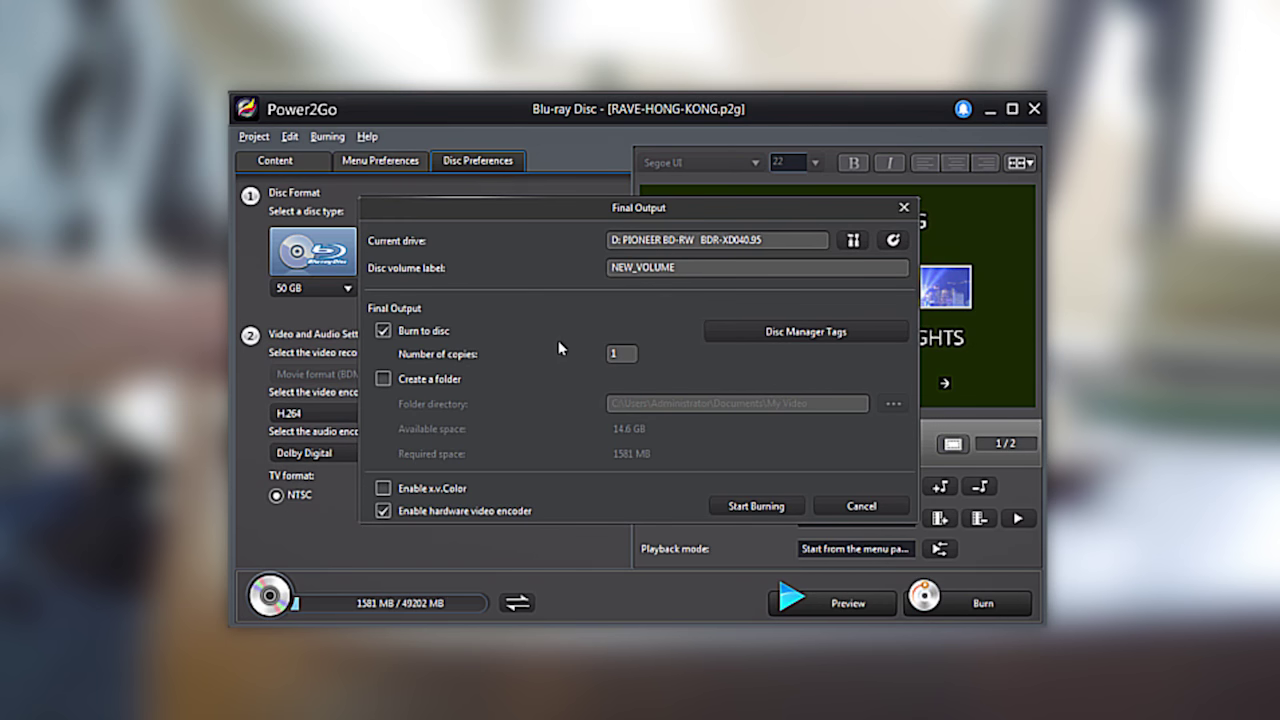
click(383, 379)
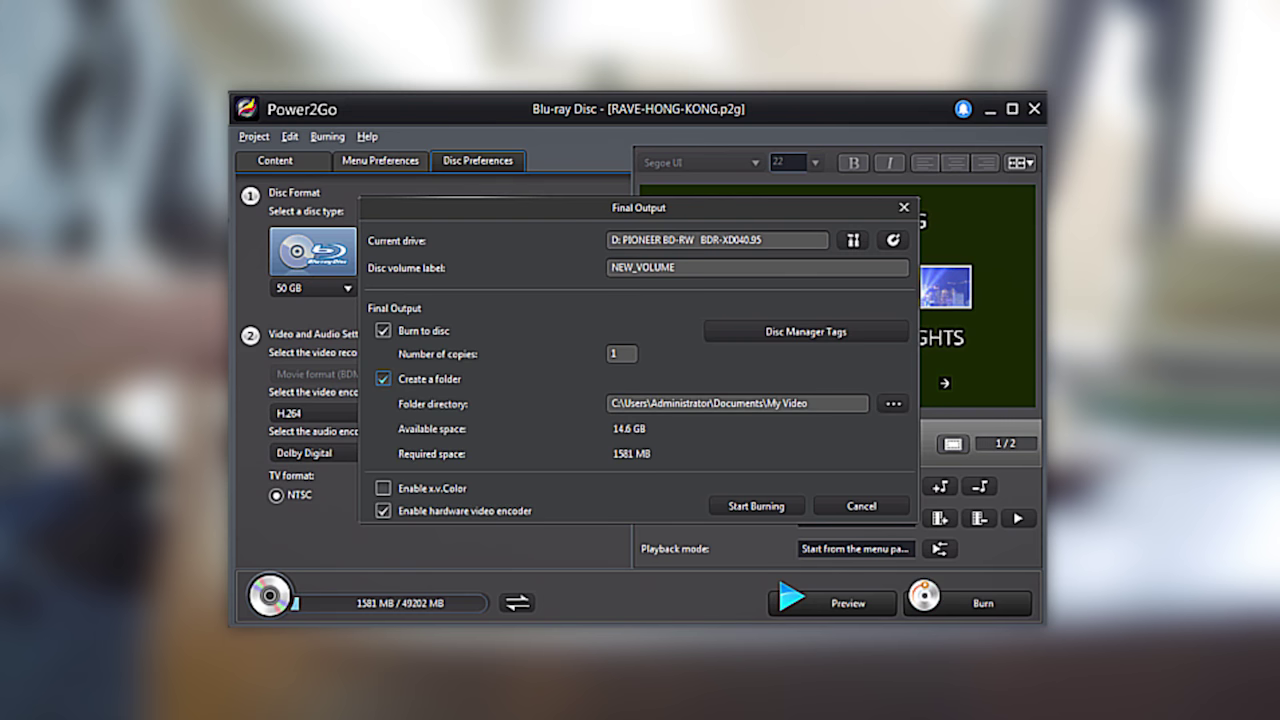
click(383, 379)
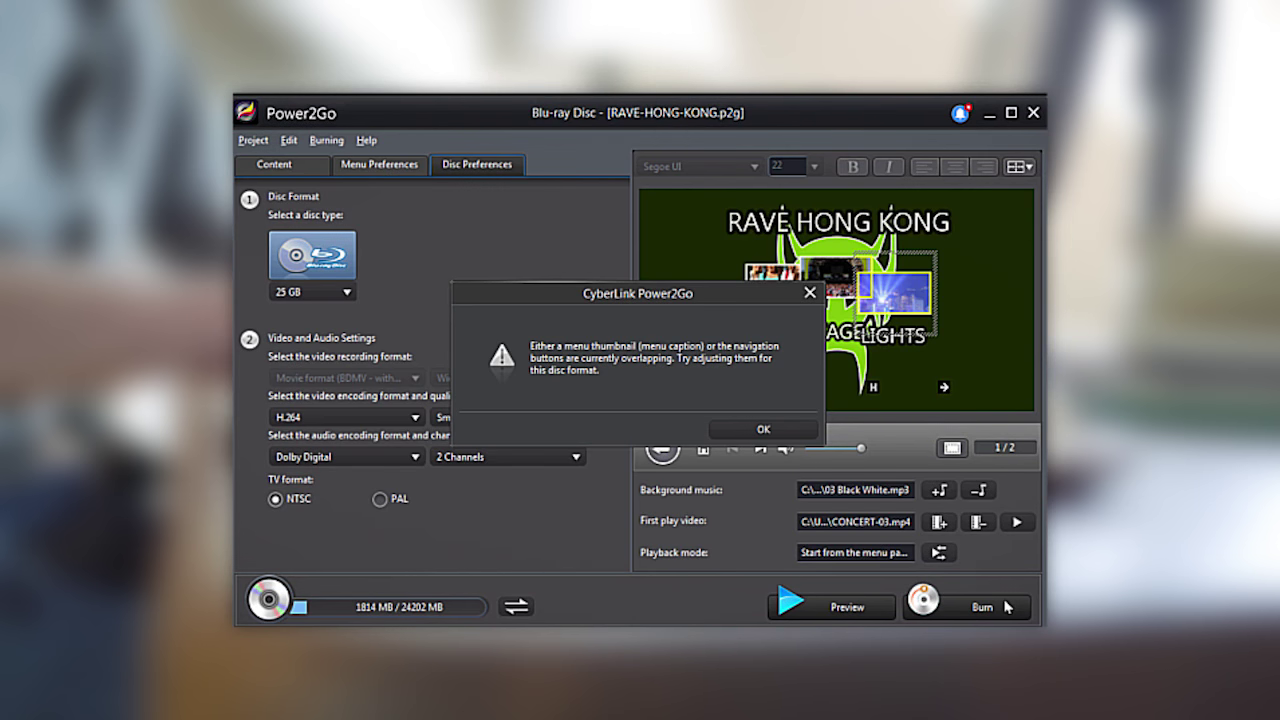
click(766, 429)
click(757, 509)
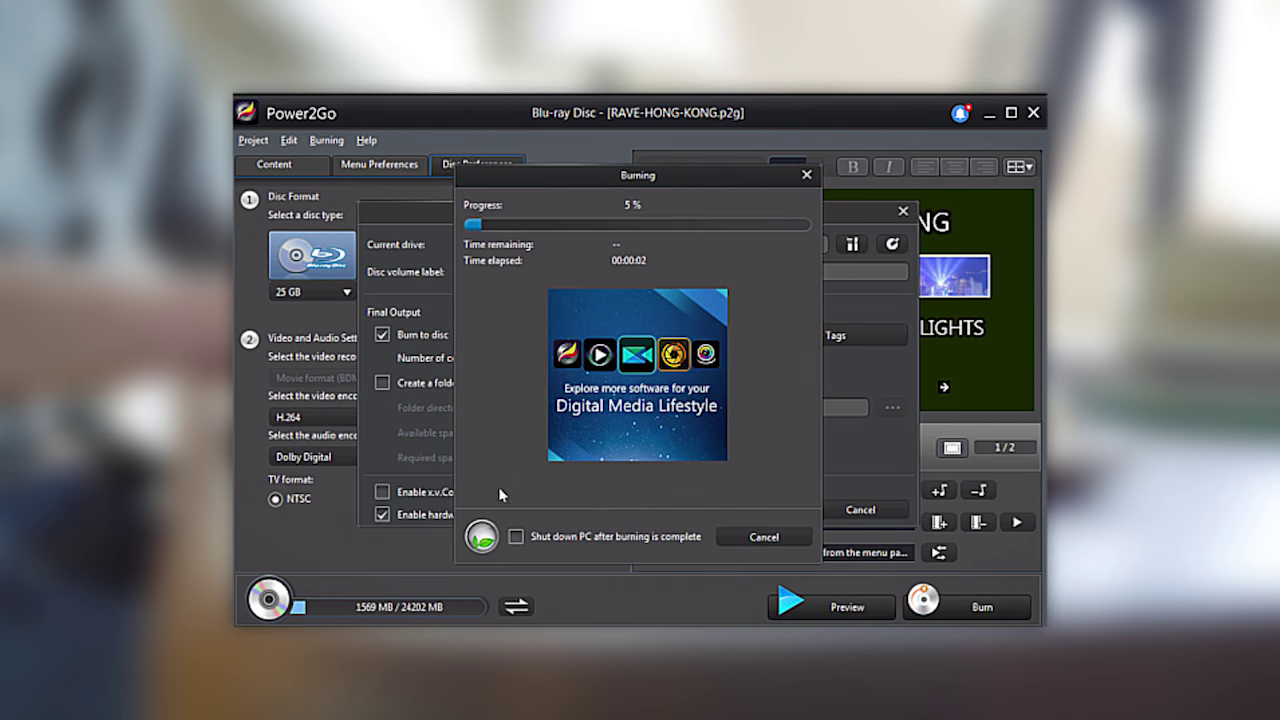
click(515, 538)
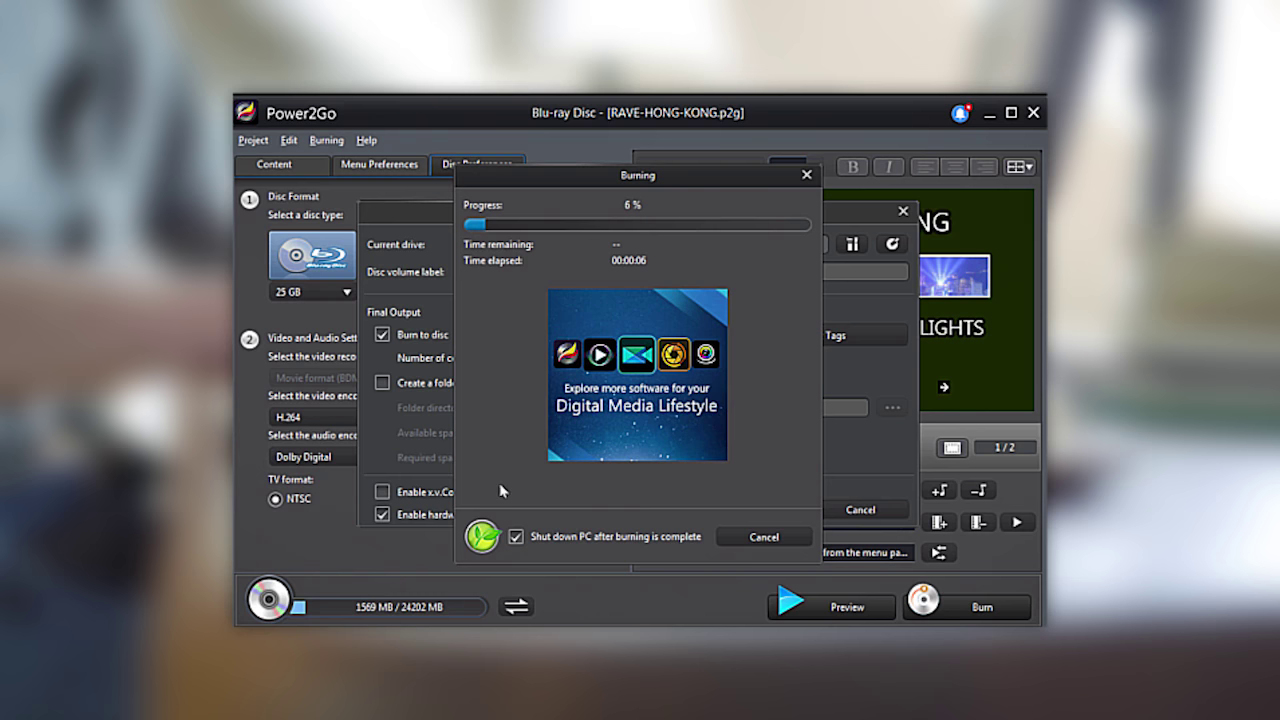